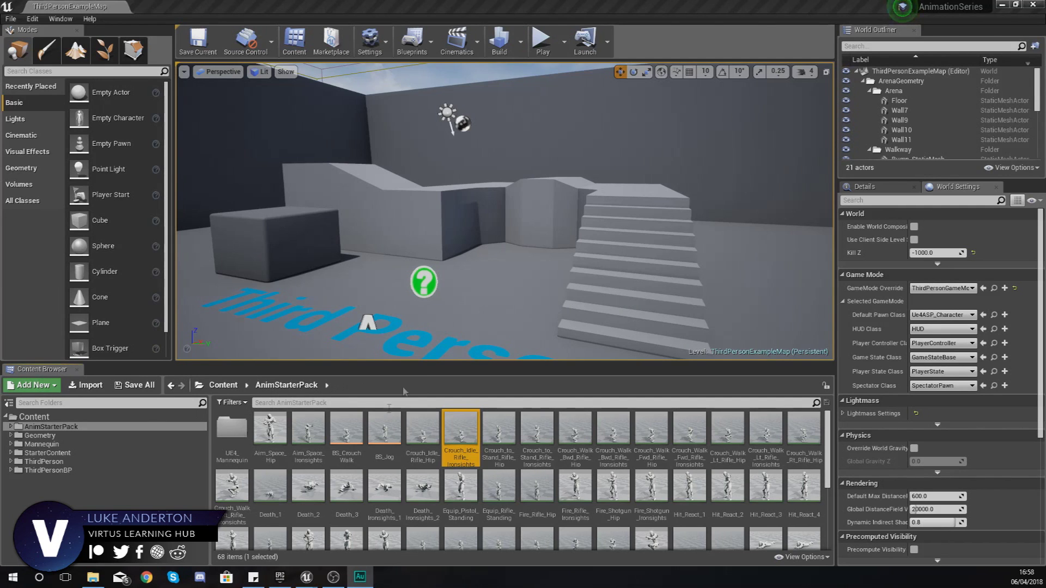
Open Crouch_to_Stand_Rifle_Hip, then bring up the mannequin's skeleton and mesh editors
{"action": "mouse_move", "coordinate": [461, 424]}
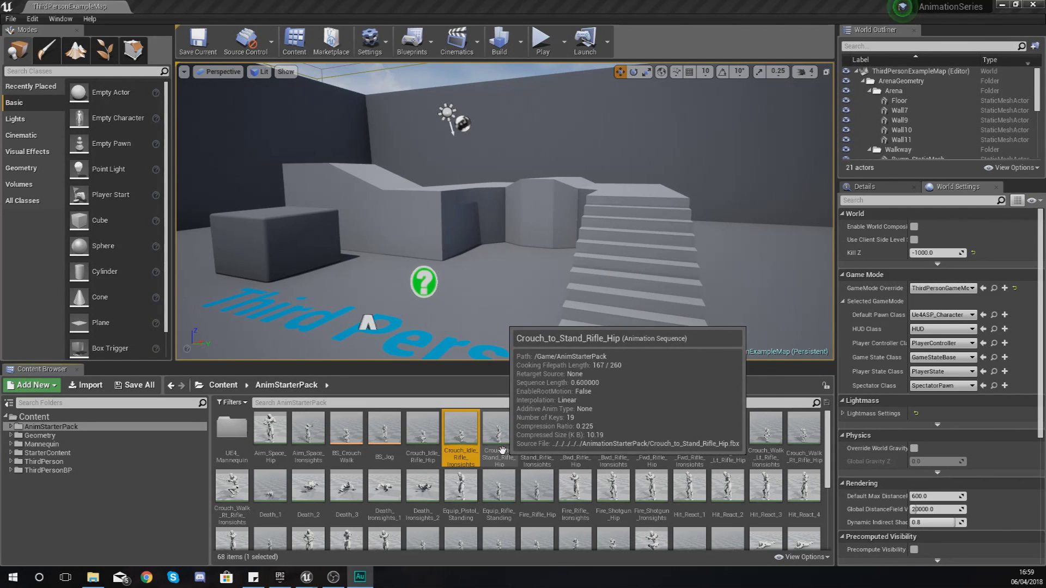
{"action": "double_click", "coordinate": [501, 452]}
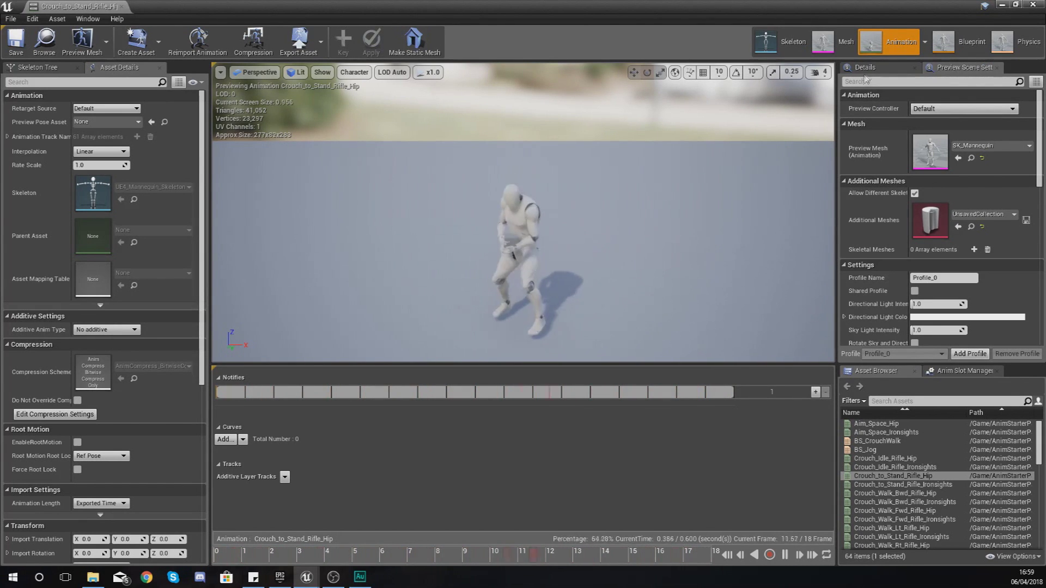
{"action": "left_click", "coordinate": [794, 40]}
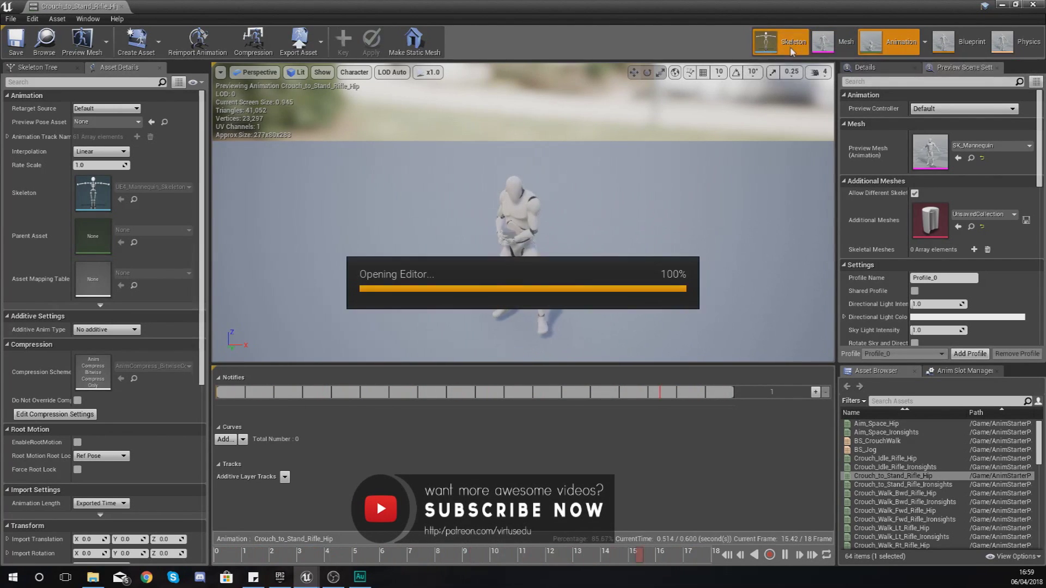
{"action": "left_click", "coordinate": [842, 44]}
Return to Animation mode and move the preview camera closer to the mannequin
{"action": "left_click", "coordinate": [900, 51]}
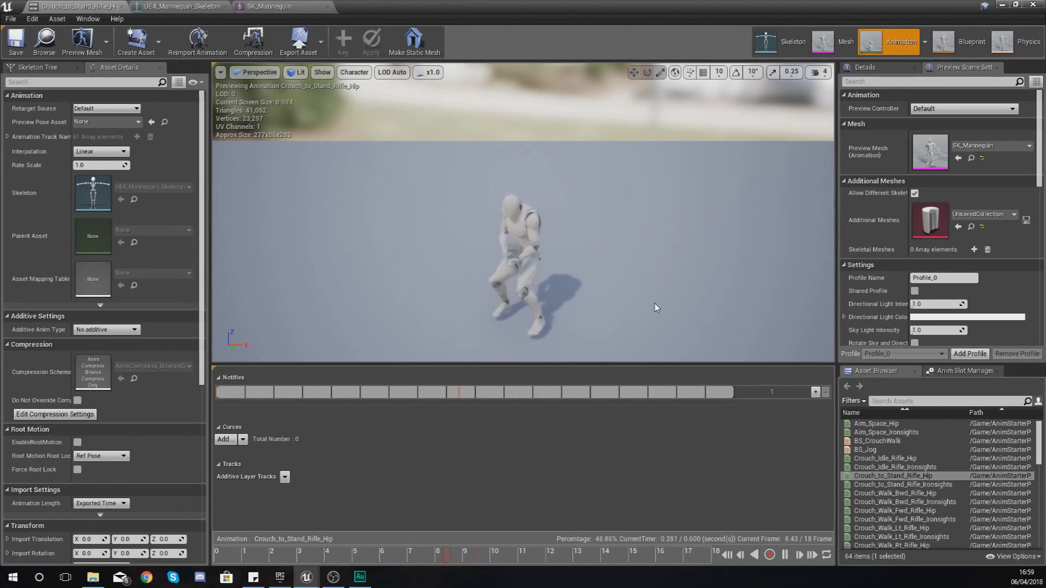
{"action": "mouse_move", "coordinate": [645, 300]}
{"action": "left_mouse_down"}
{"action": "mouse_move", "coordinate": [645, 275]}
{"action": "mouse_move", "coordinate": [645, 286]}
{"action": "left_mouse_up"}
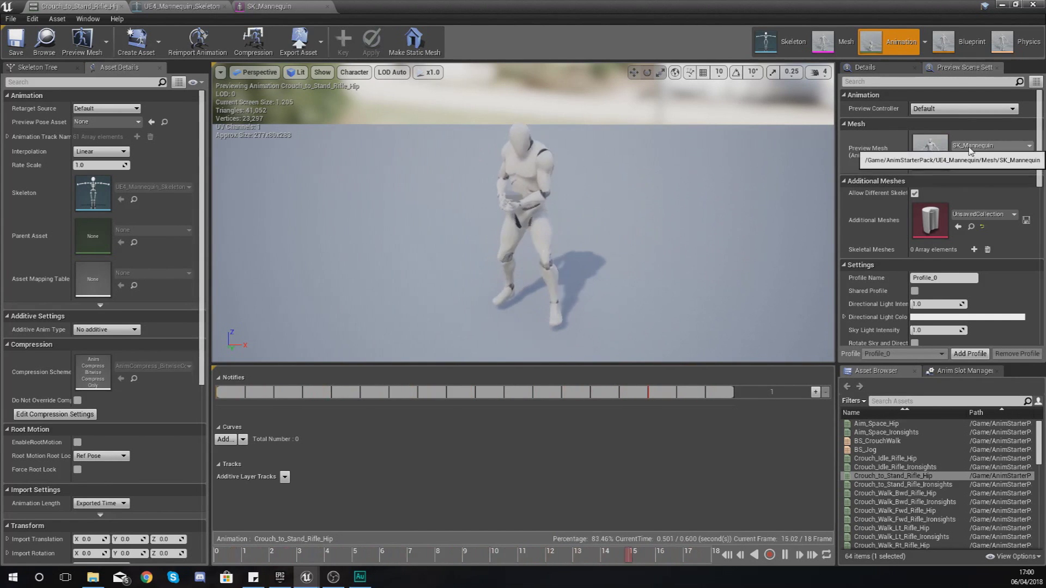
{"action": "left_click_drag", "start_coordinate": [645, 283], "coordinate": [509, 234]}
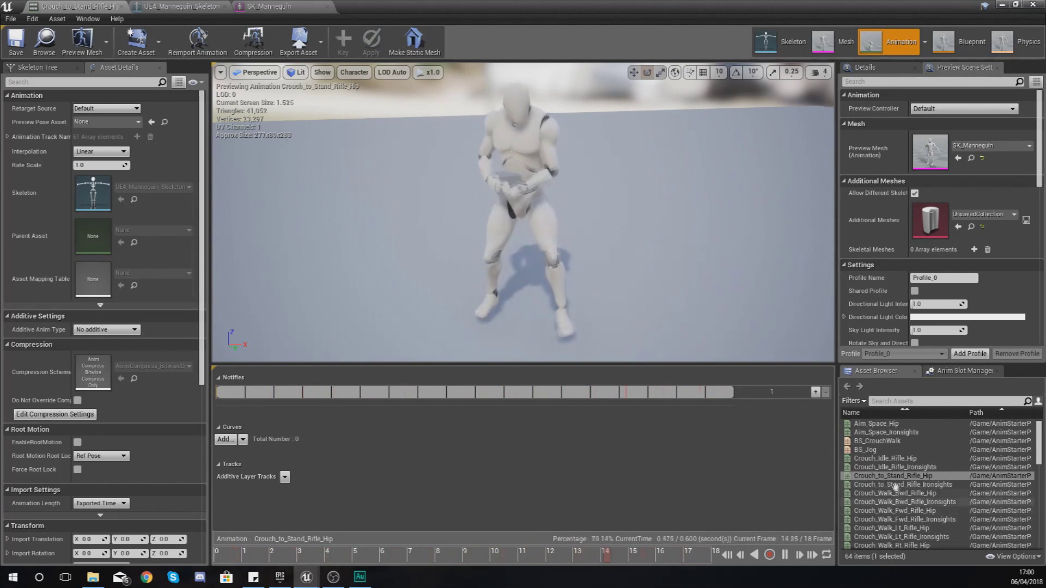
Preview Crouch_Idle_Rifle_Hip, Crouch_Walk_Lt_Rifle_Hip, Death_Ironsights_2, then Crouch_Walk_Rt_Rifle_Ironsights in turn
{"action": "mouse_move", "coordinate": [888, 459]}
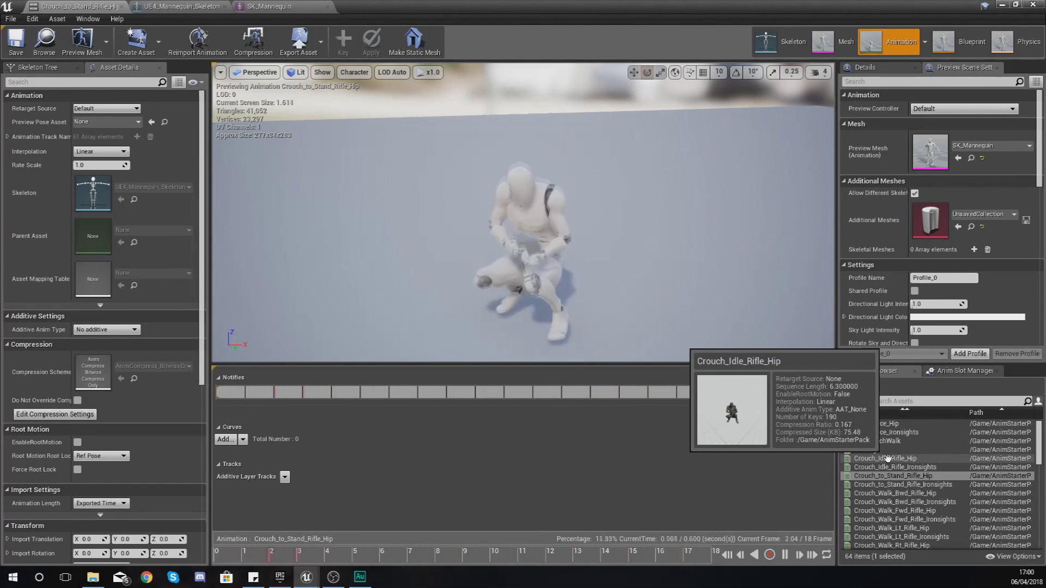
{"action": "double_click", "coordinate": [888, 460]}
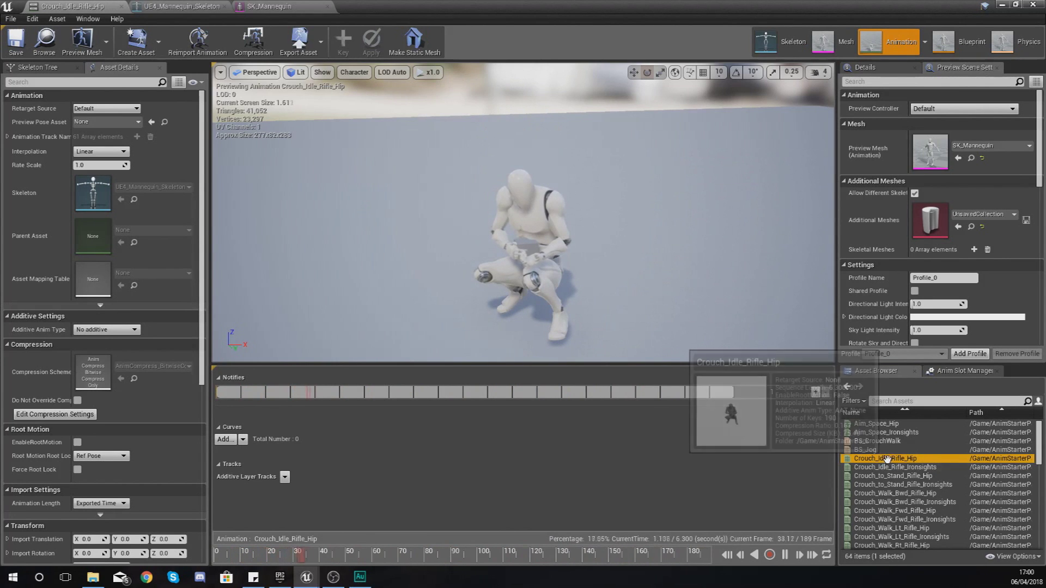
{"action": "double_click", "coordinate": [894, 528]}
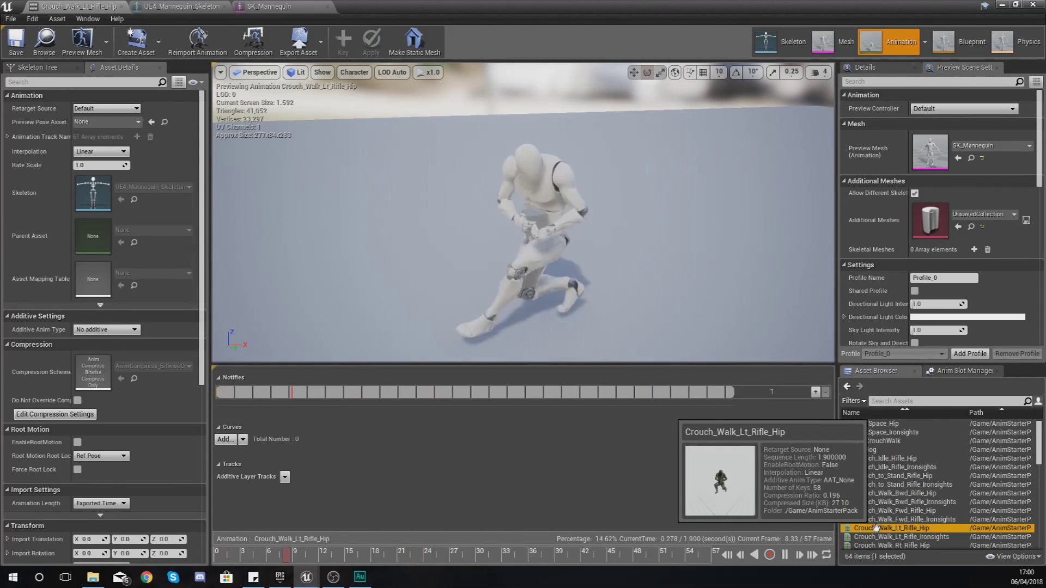
{"action": "scroll", "coordinate": [899, 514], "scroll_direction": "down", "scroll_amount": 3}
{"action": "double_click", "coordinate": [883, 528]}
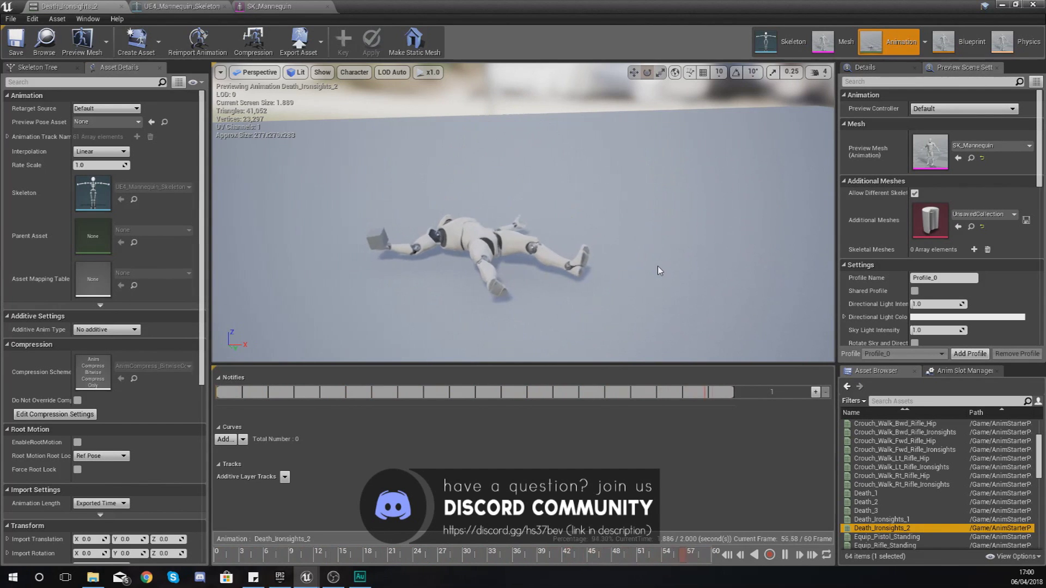
{"action": "left_click", "coordinate": [868, 483]}
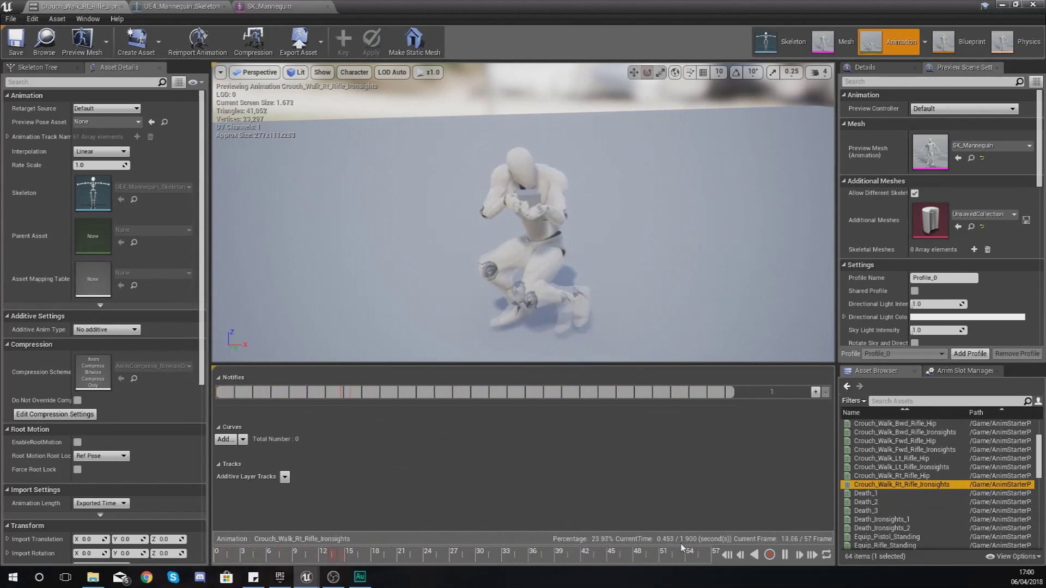
{"action": "left_click", "coordinate": [255, 554]}
Scrub the Crouch_Walk_Rt_Rifle_Ironsights timeline between frames 9 and 43, ending near frame 41
{"action": "left_click_drag", "start_coordinate": [256, 556], "coordinate": [596, 559]}
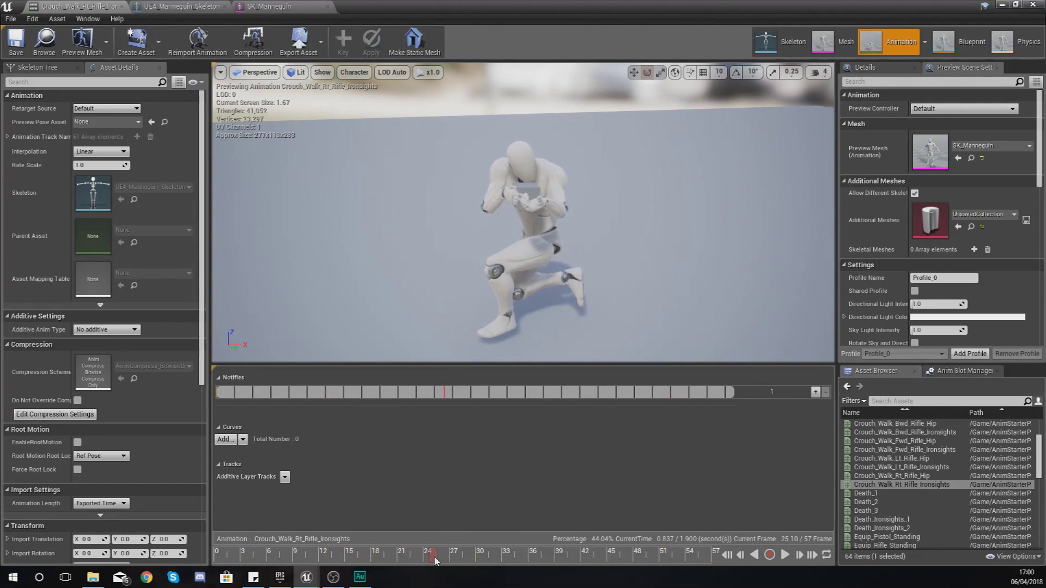
{"action": "left_click_drag", "start_coordinate": [435, 561], "coordinate": [427, 561]}
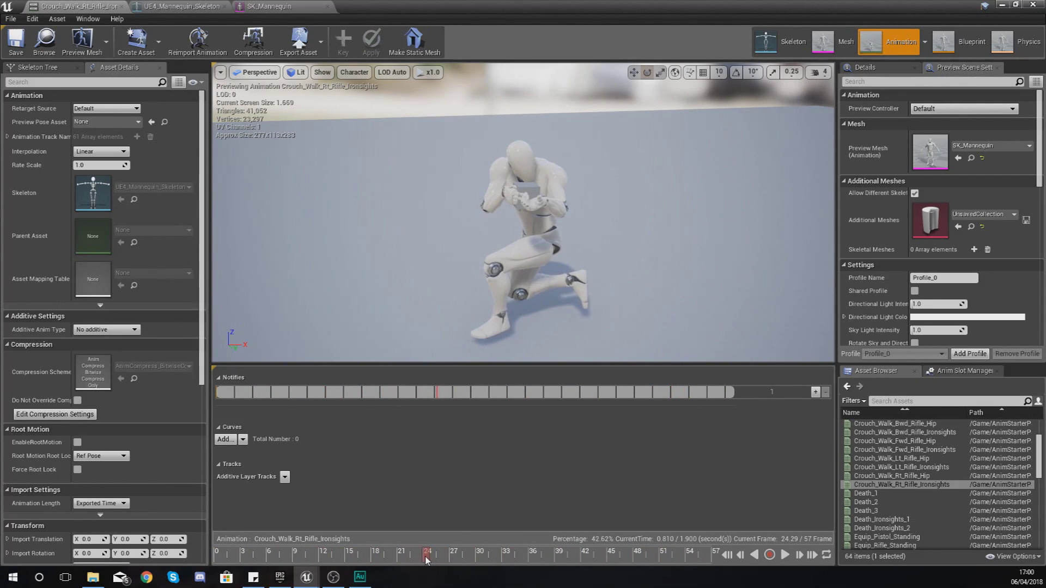
{"action": "left_click_drag", "start_coordinate": [515, 553], "coordinate": [595, 552]}
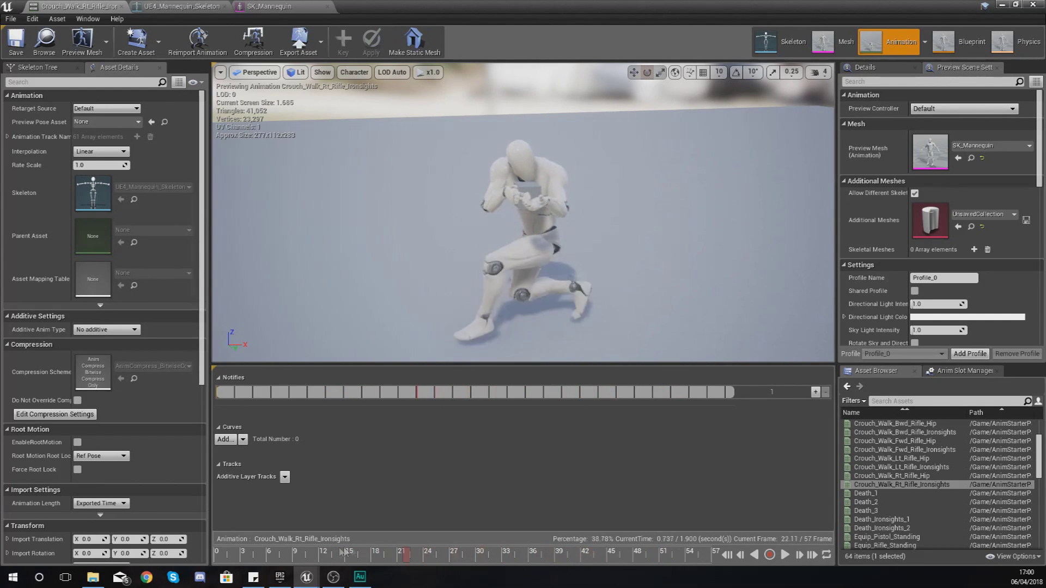
{"action": "left_click_drag", "start_coordinate": [344, 554], "coordinate": [523, 555]}
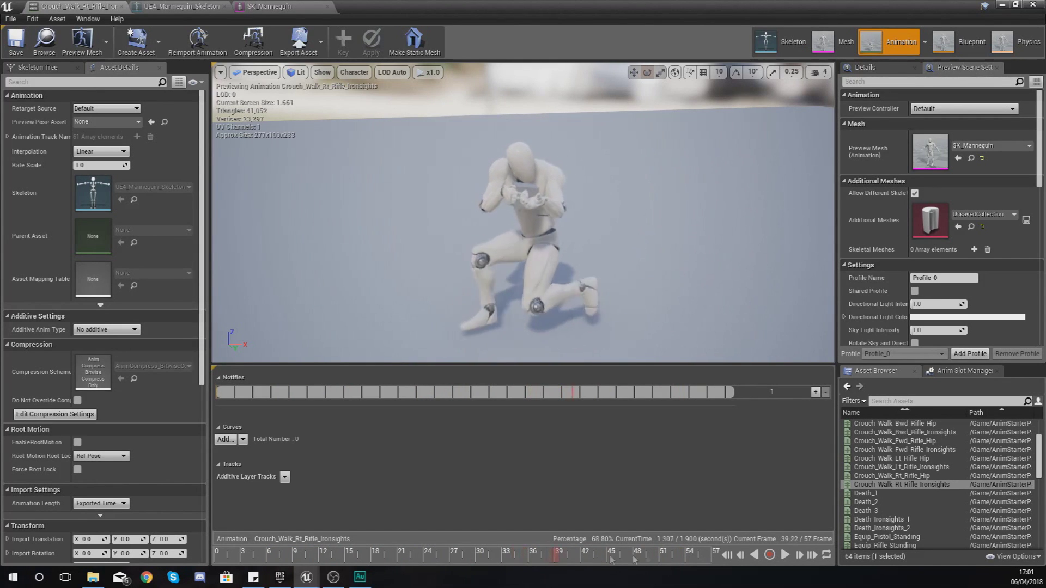
{"action": "left_click_drag", "start_coordinate": [486, 562], "coordinate": [588, 560]}
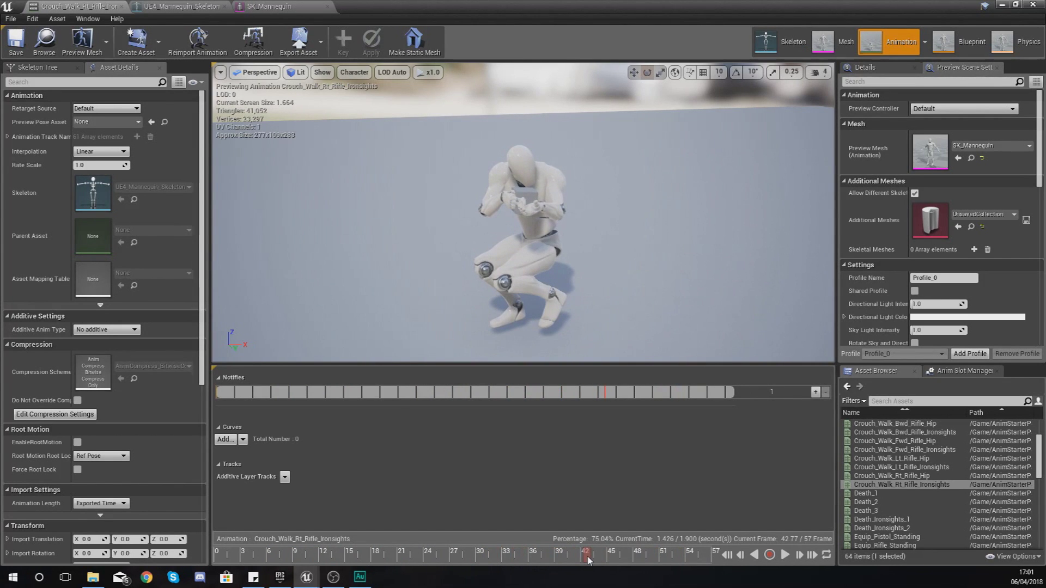
Play the preview in reverse, then forward, turn looping off, replay, and pause near frame 54
{"action": "left_click", "coordinate": [755, 554]}
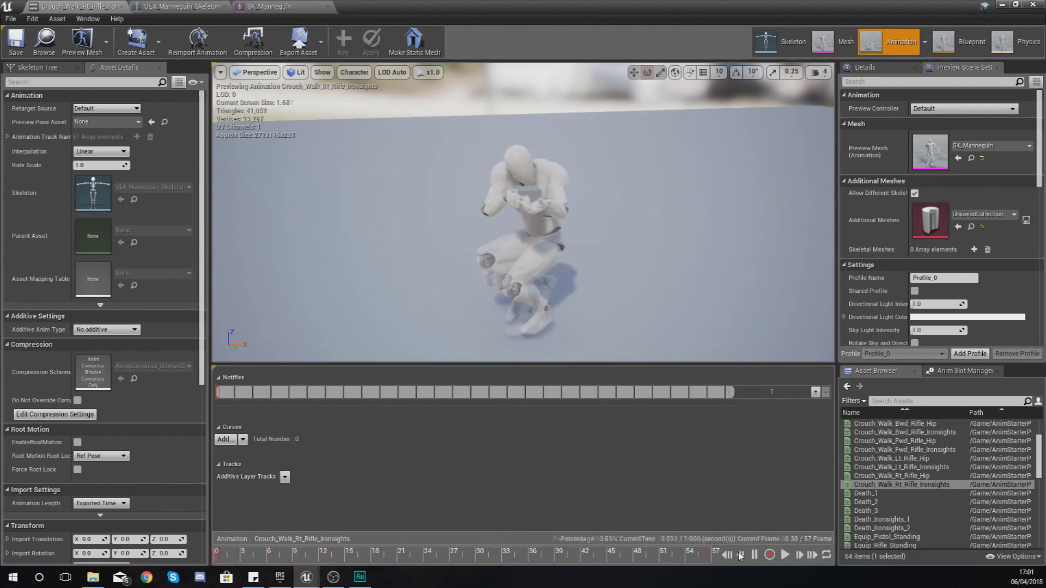
{"action": "left_click", "coordinate": [784, 554]}
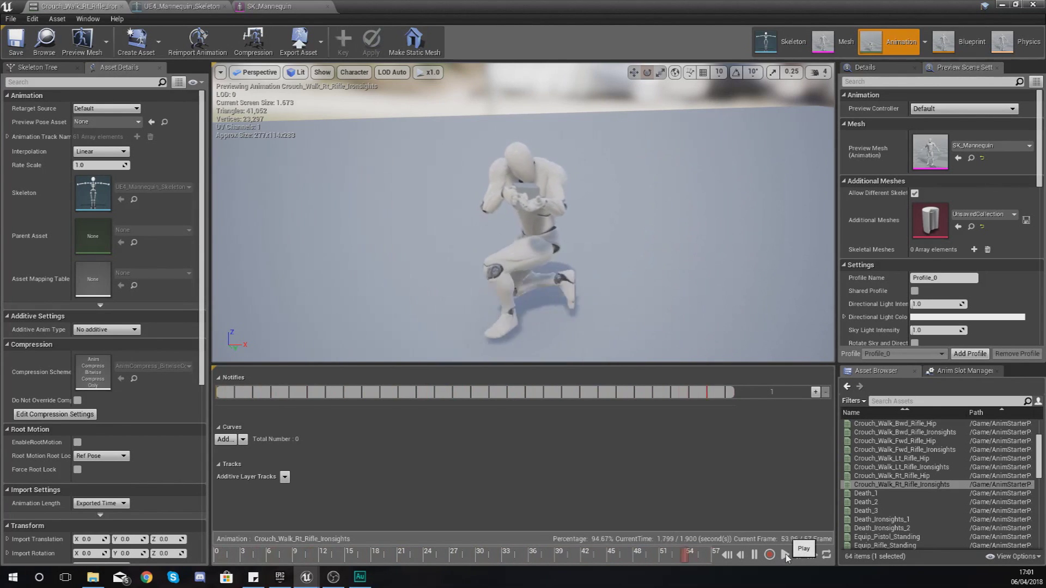
{"action": "left_click", "coordinate": [826, 556]}
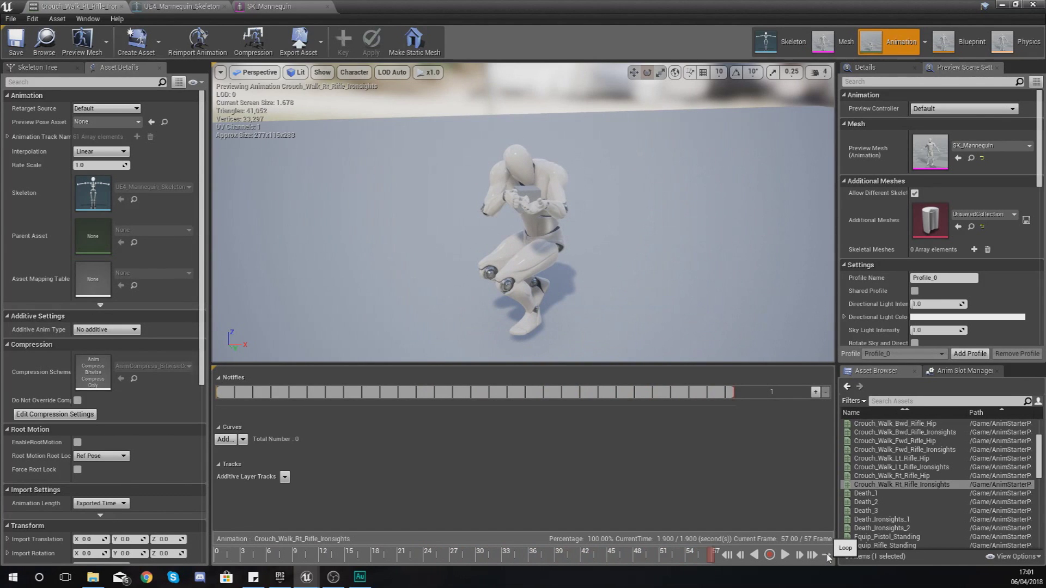
{"action": "left_click", "coordinate": [784, 554]}
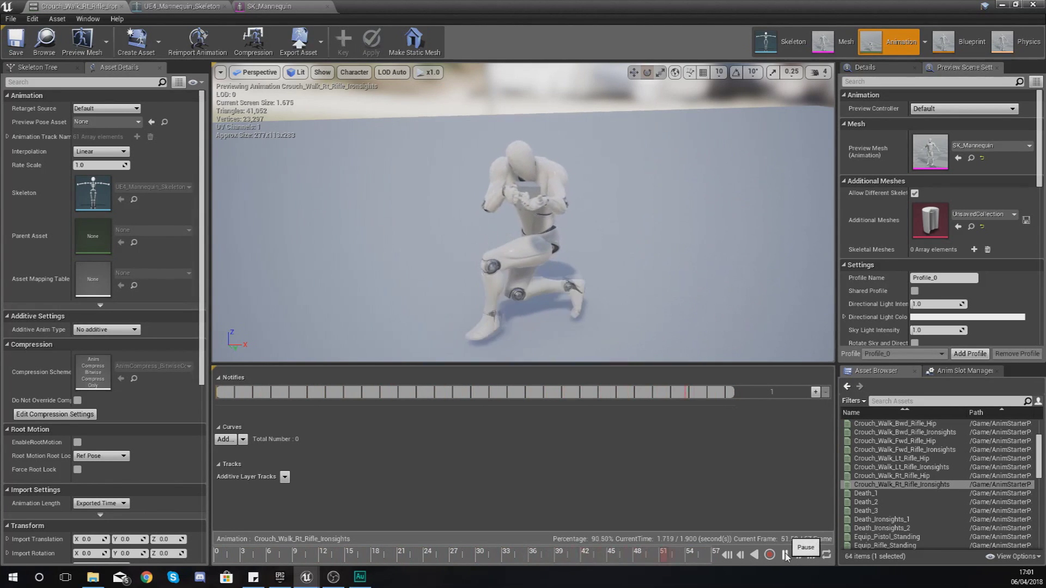
{"action": "left_click", "coordinate": [769, 555]}
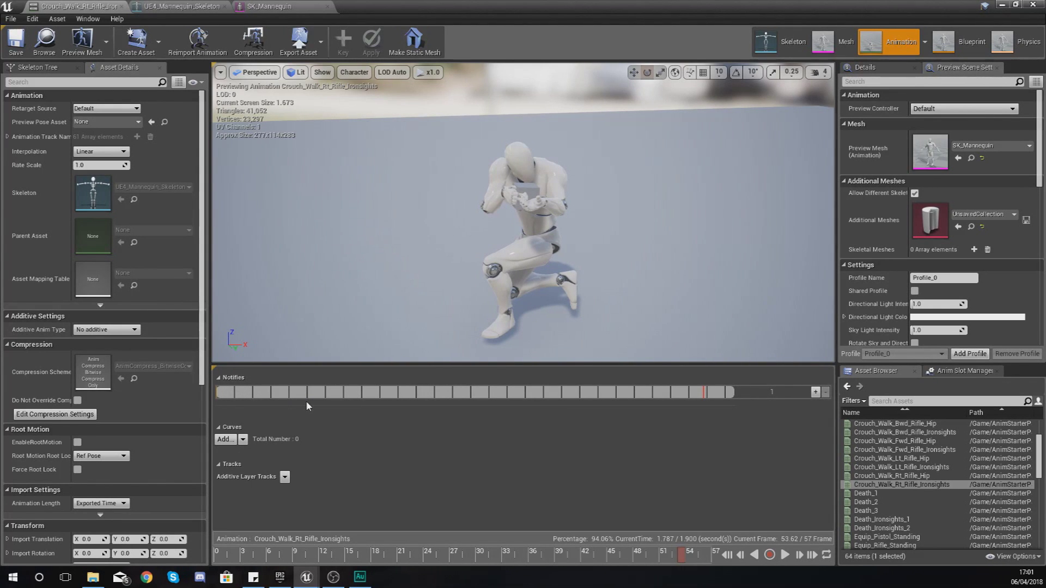
Resume playback, scrub from the crouched to the kneeling pose, then back to about frame 20
{"action": "left_click", "coordinate": [785, 554]}
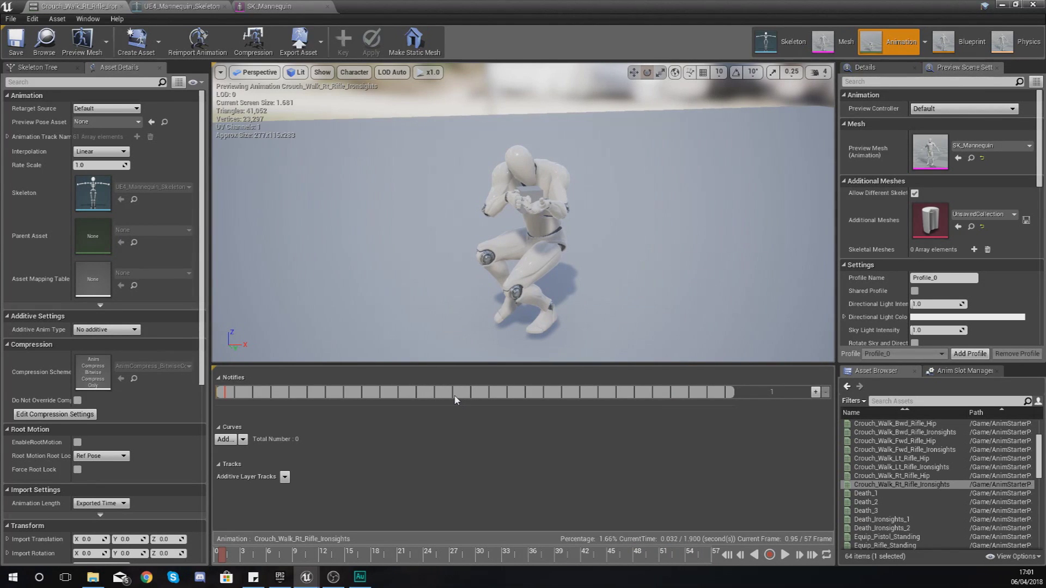
{"action": "left_click_drag", "start_coordinate": [229, 554], "coordinate": [548, 555]}
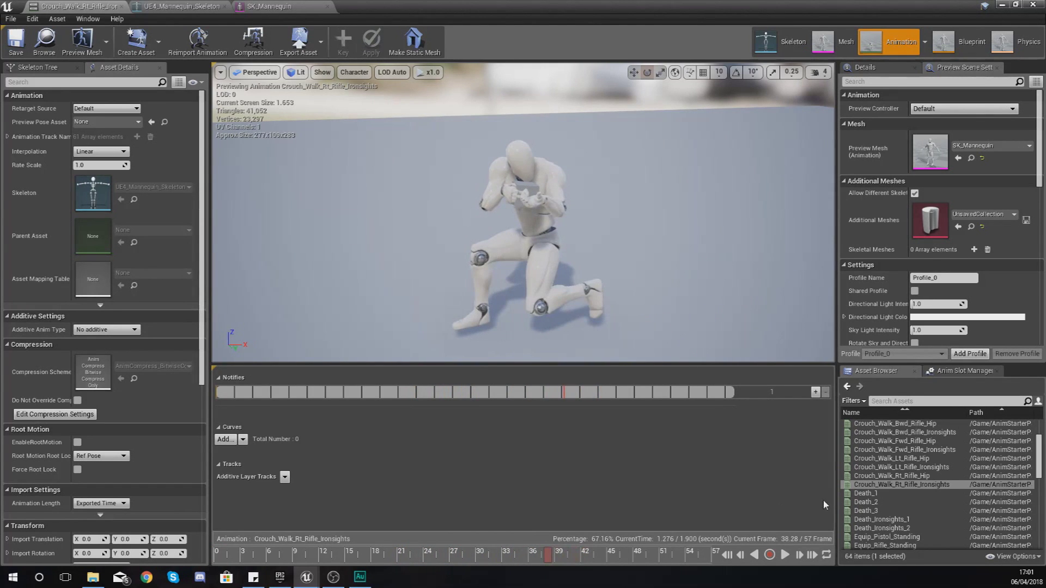
{"action": "scroll", "coordinate": [924, 507], "scroll_direction": "up", "scroll_amount": 1}
{"action": "scroll", "coordinate": [925, 506], "scroll_direction": "down", "scroll_amount": 5}
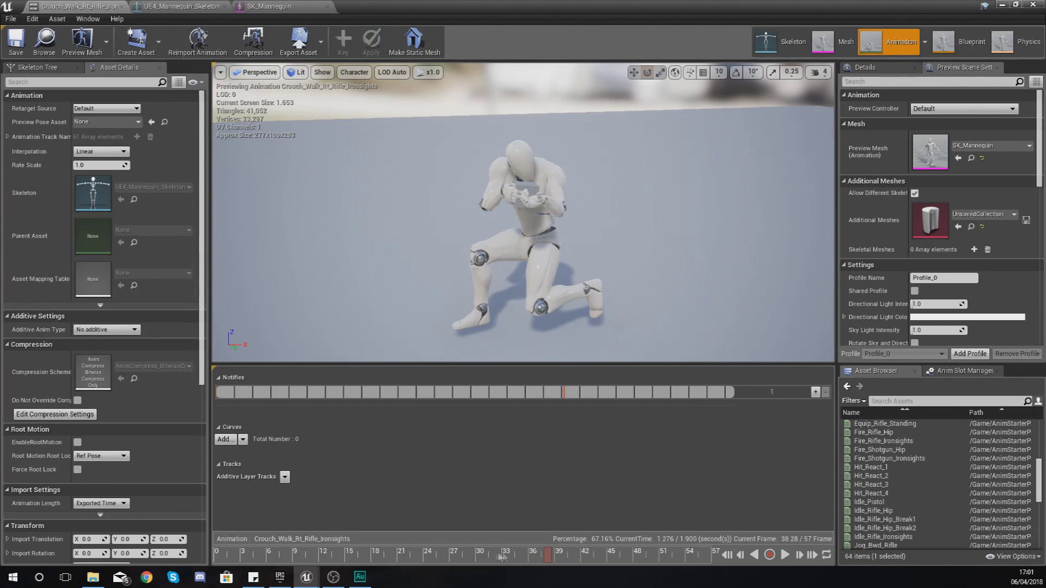
{"action": "left_click_drag", "start_coordinate": [502, 555], "coordinate": [400, 556]}
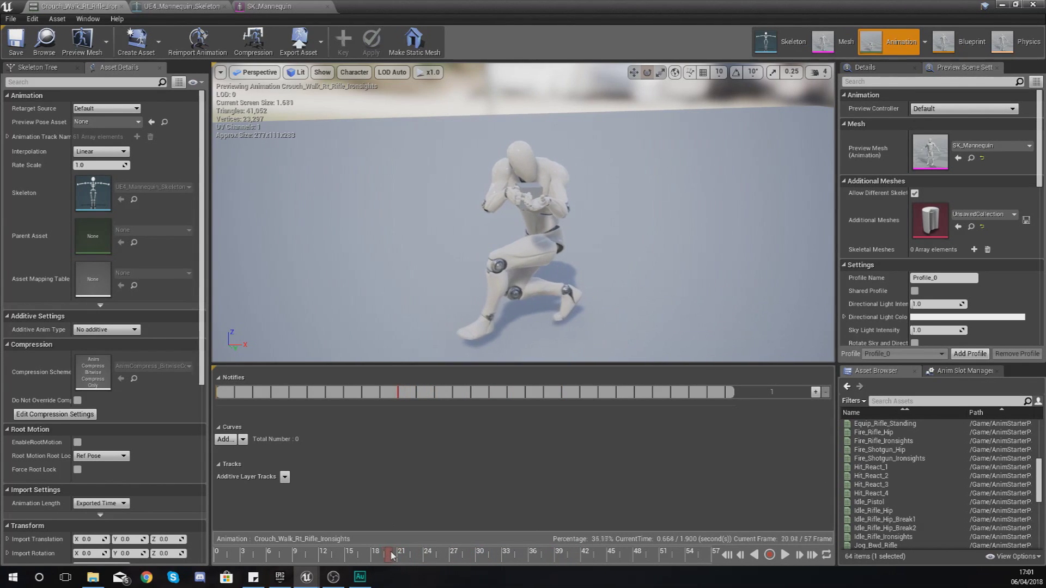
{"action": "left_click_drag", "start_coordinate": [391, 554], "coordinate": [392, 555]}
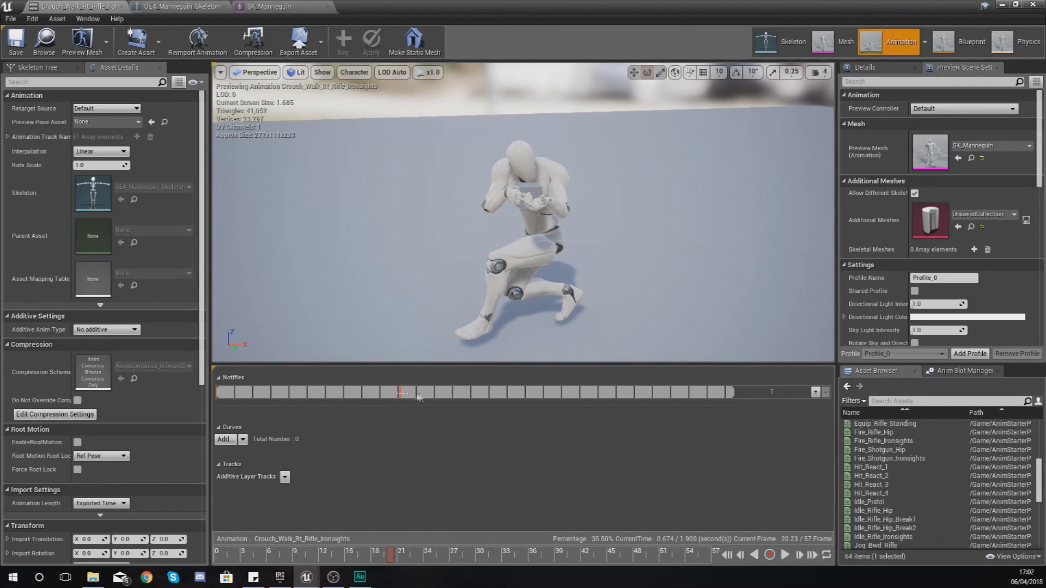
Rock the preview around frame 25, then scrub forward to about frame 40
{"action": "left_click", "coordinate": [429, 554]}
{"action": "left_click_drag", "start_coordinate": [442, 560], "coordinate": [413, 559]}
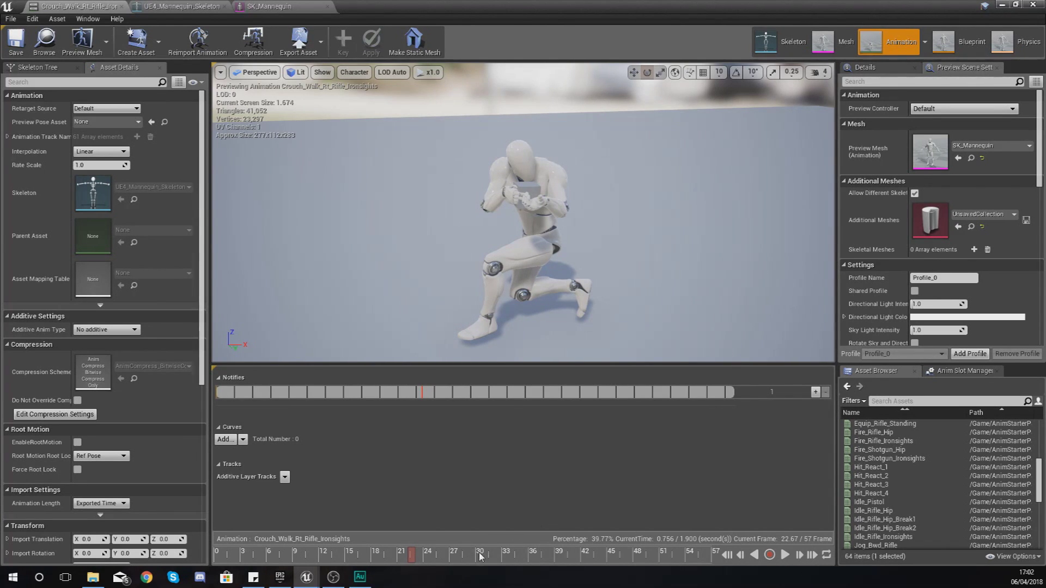
{"action": "left_click_drag", "start_coordinate": [479, 556], "coordinate": [564, 563]}
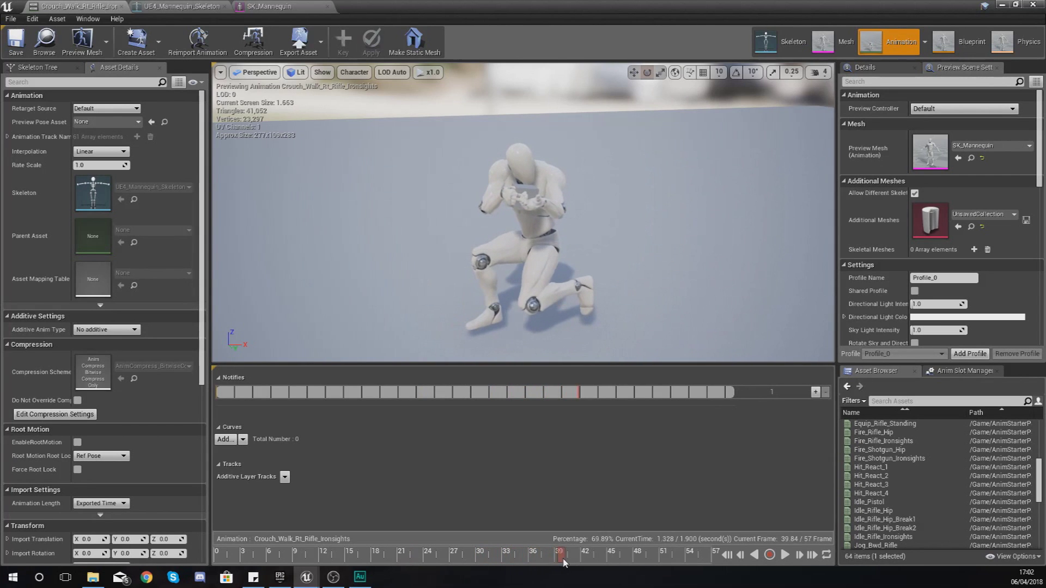
{"action": "right_click", "coordinate": [580, 398]}
{"action": "mouse_move", "coordinate": [610, 408]}
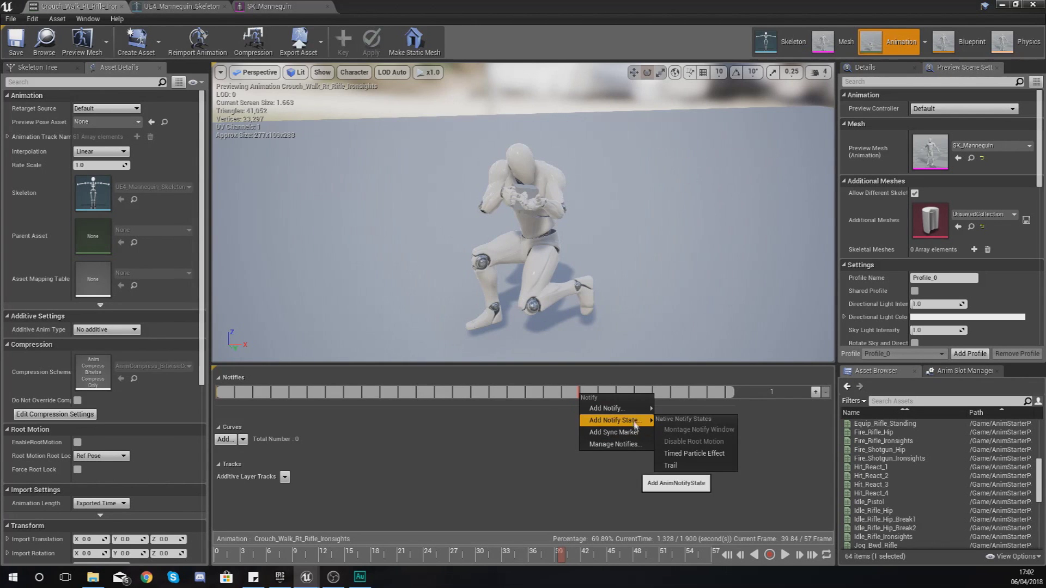
{"action": "left_click", "coordinate": [580, 394]}
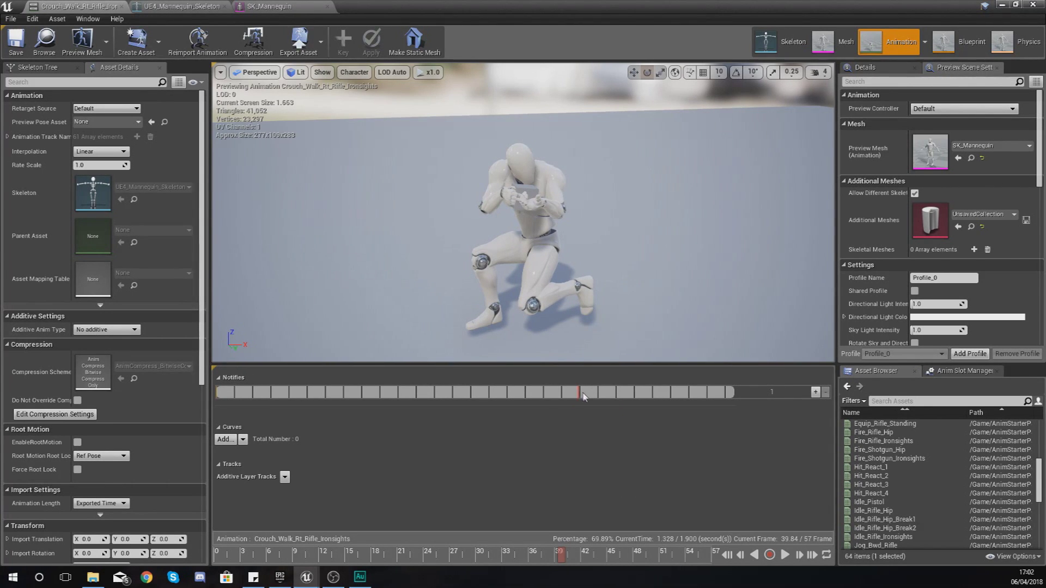
{"action": "right_click", "coordinate": [584, 398]}
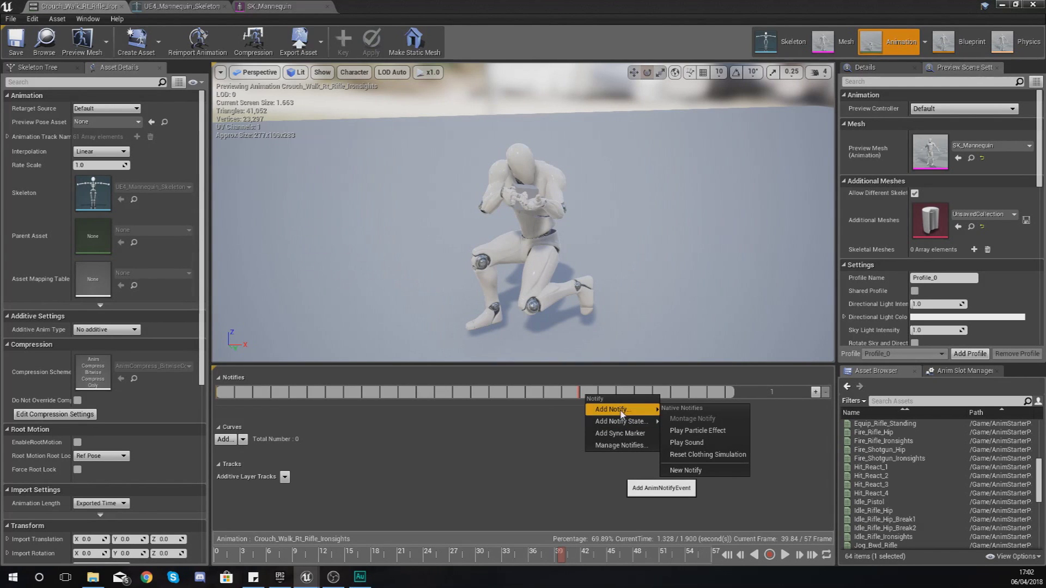
{"action": "left_click", "coordinate": [690, 444]}
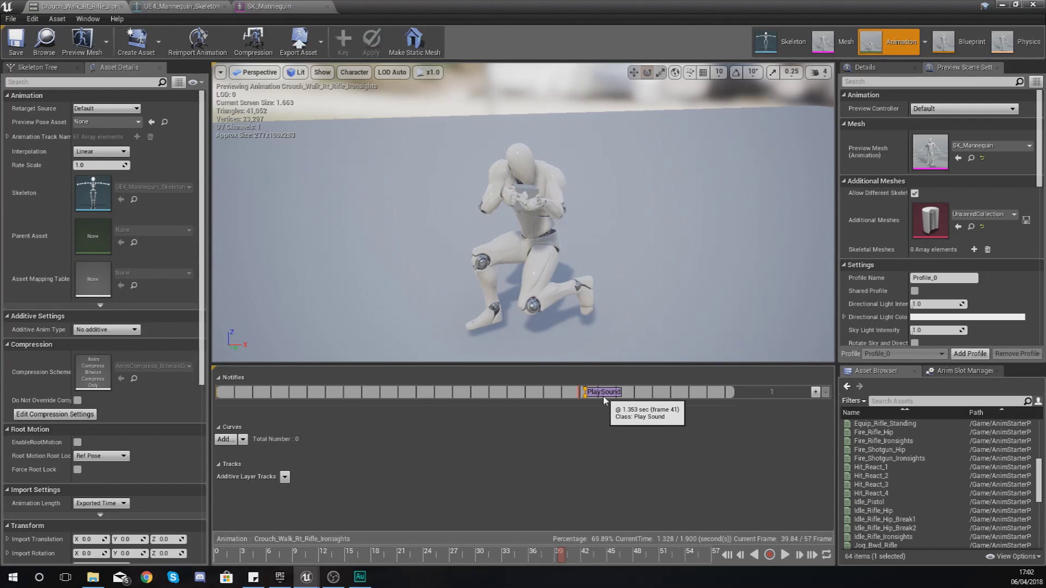
{"action": "key", "text": "ctrl+z"}
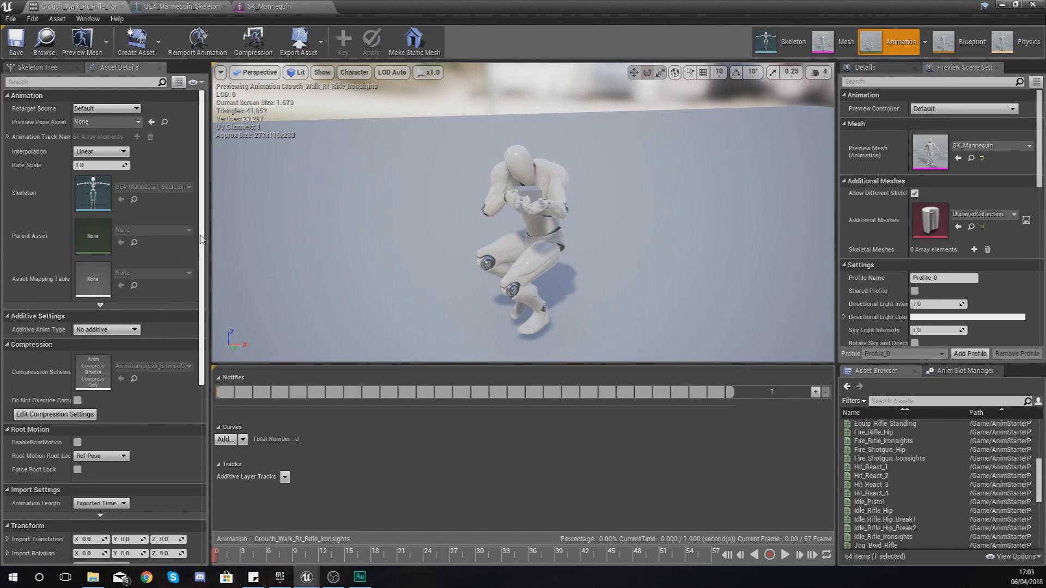
{"action": "scroll", "coordinate": [188, 300], "scroll_direction": "down", "scroll_amount": 5}
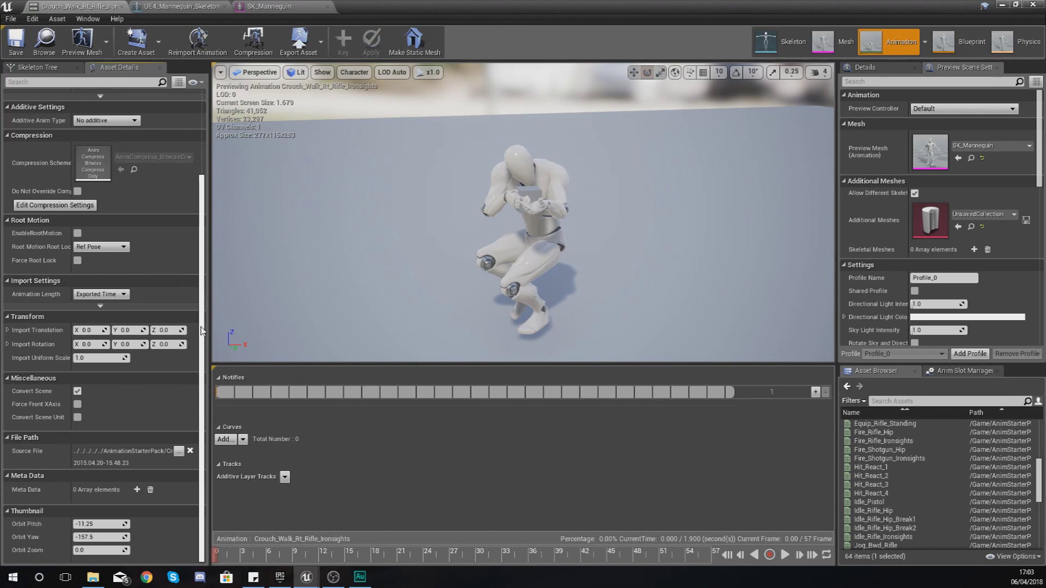
{"action": "scroll", "coordinate": [194, 332], "scroll_direction": "up", "scroll_amount": 5}
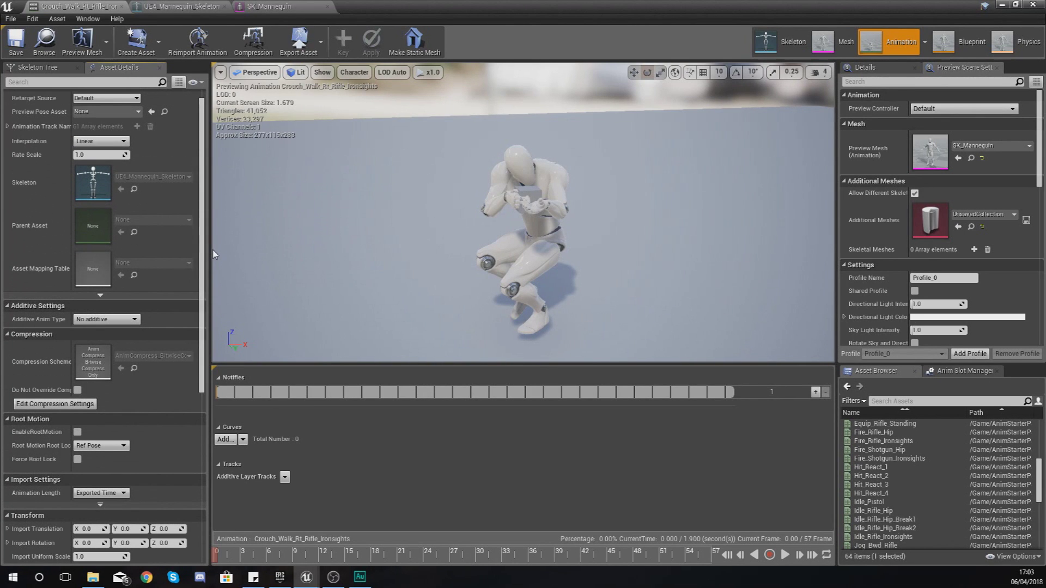
{"action": "scroll", "coordinate": [206, 245], "scroll_direction": "up", "scroll_amount": 1}
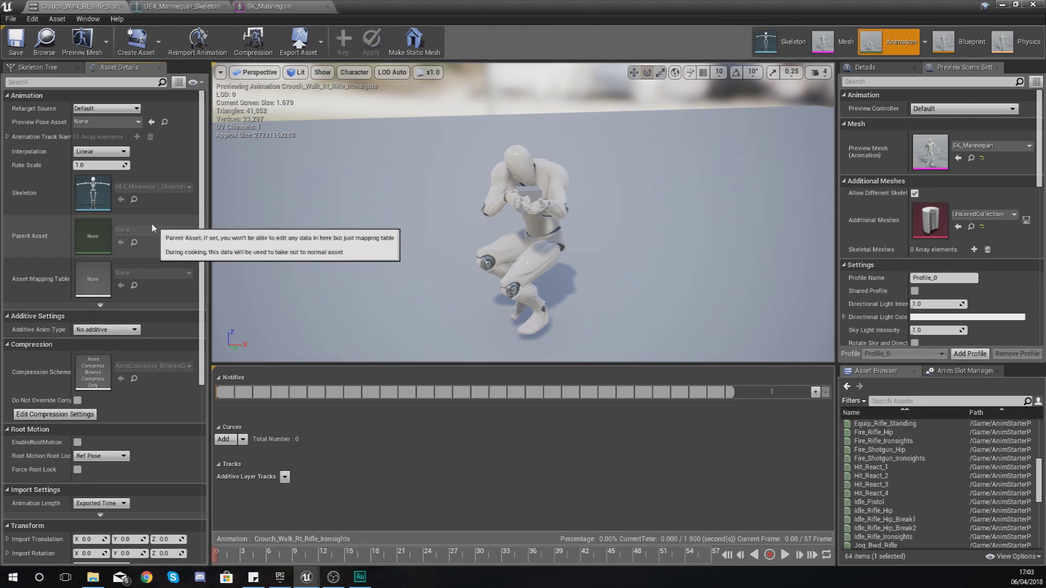
{"action": "left_click", "coordinate": [97, 165]}
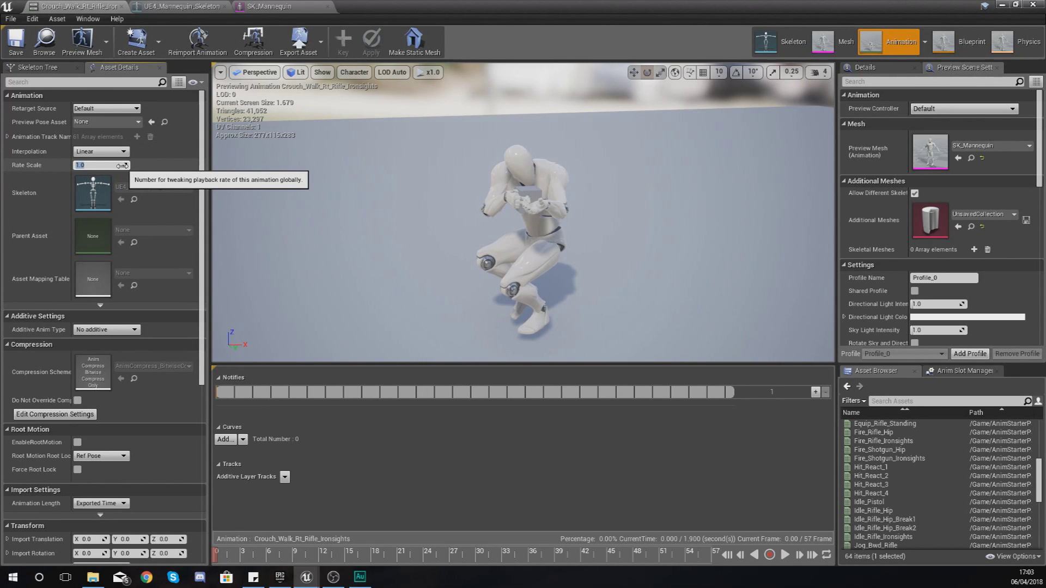
{"action": "scroll", "coordinate": [939, 467], "scroll_direction": "up", "scroll_amount": 5}
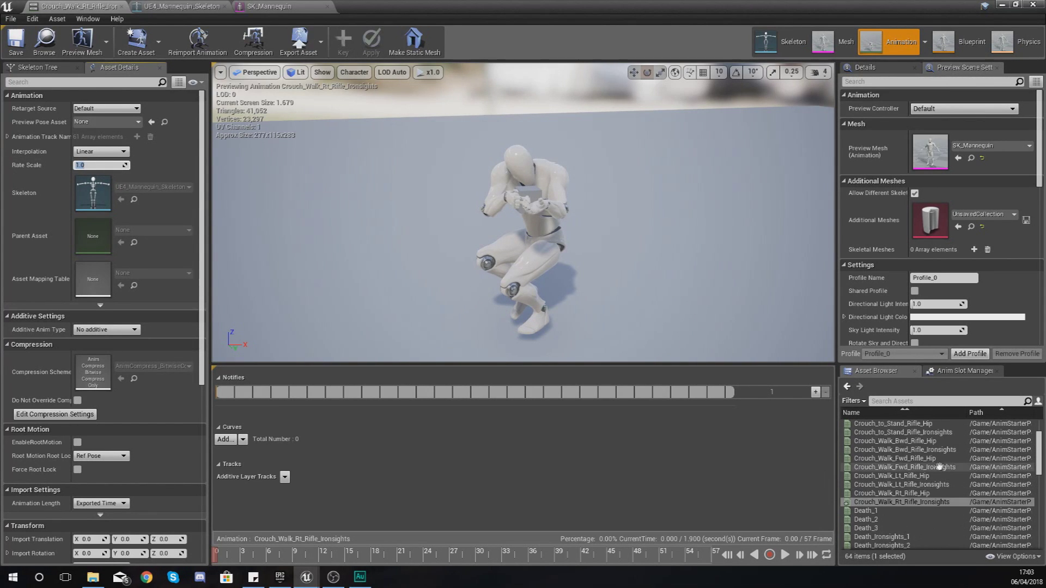
{"action": "scroll", "coordinate": [939, 467], "scroll_direction": "up", "scroll_amount": 2}
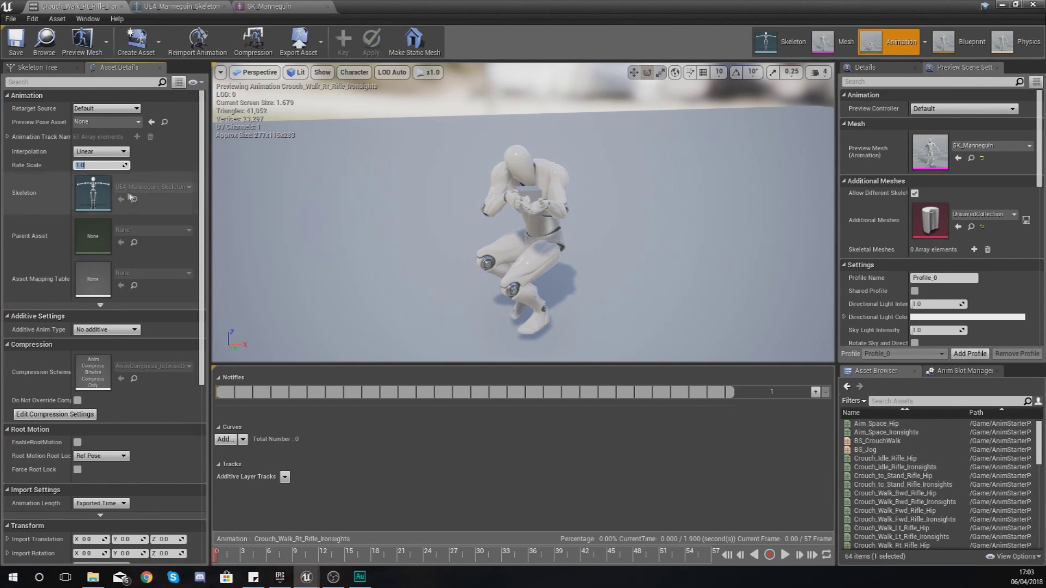
{"action": "left_click", "coordinate": [786, 554]}
Enter 1.5 as the Rate Scale in Asset Details for Crouch_Walk_Rt_Rifle_Ironsights
{"action": "left_click", "coordinate": [104, 164]}
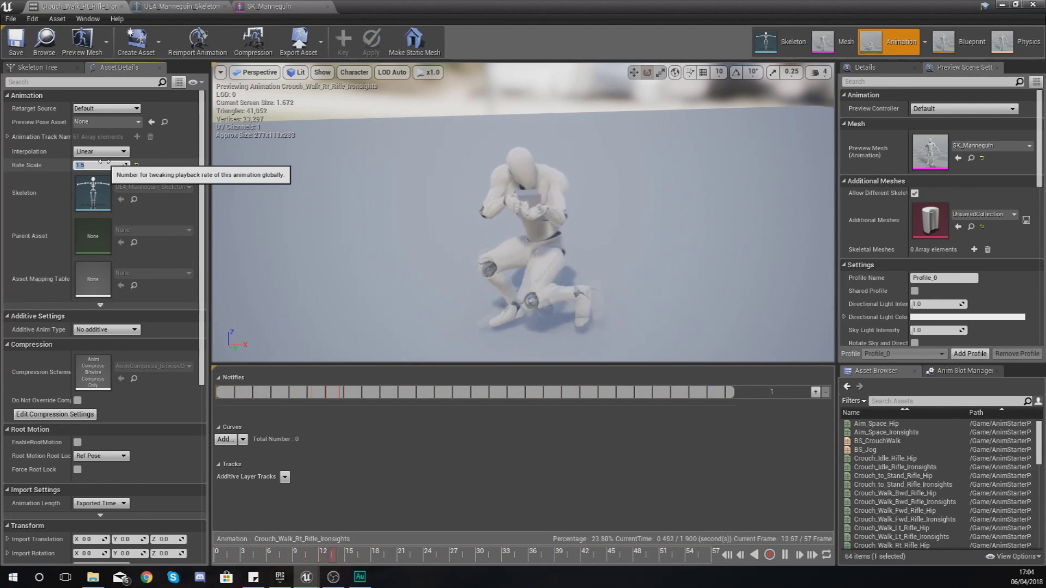
{"action": "key", "text": "Return"}
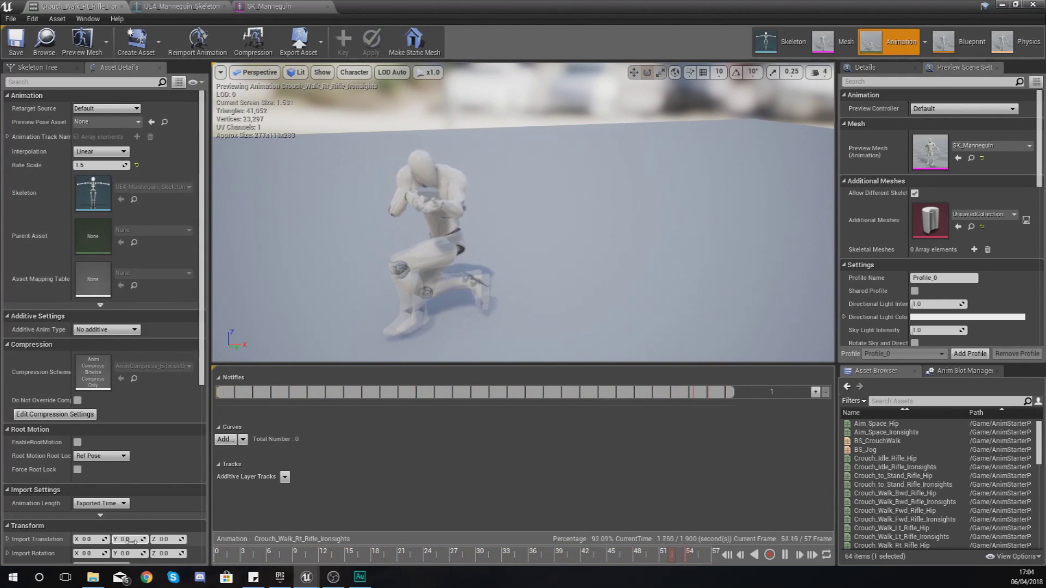
{"action": "scroll", "coordinate": [131, 430], "scroll_direction": "down", "scroll_amount": 5}
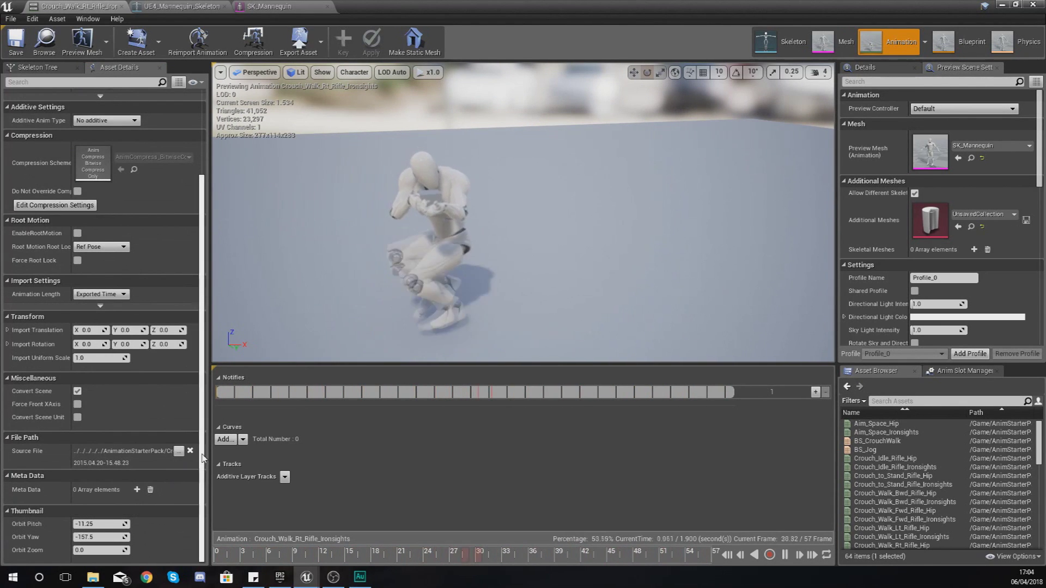
{"action": "scroll", "coordinate": [135, 342], "scroll_direction": "up", "scroll_amount": 4}
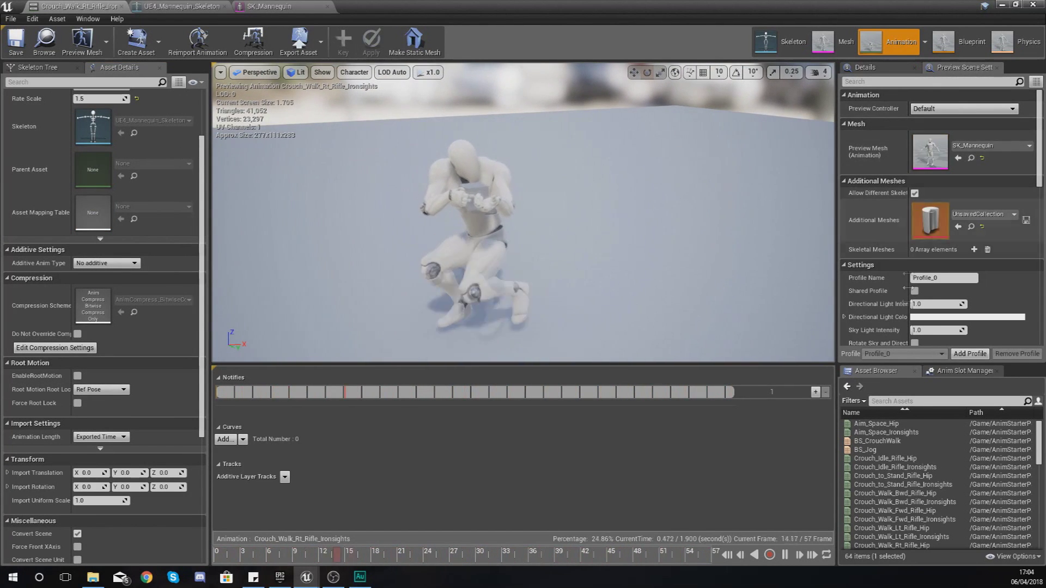
{"action": "scroll", "coordinate": [903, 307], "scroll_direction": "down", "scroll_amount": 8}
{"action": "scroll", "coordinate": [903, 307], "scroll_direction": "up", "scroll_amount": 8}
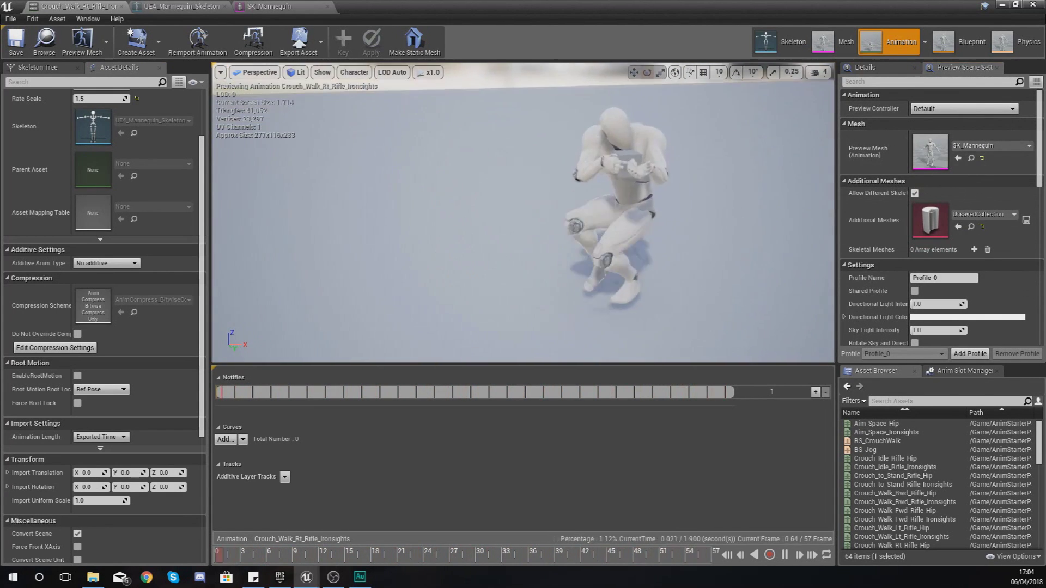
{"action": "left_click", "coordinate": [987, 146]}
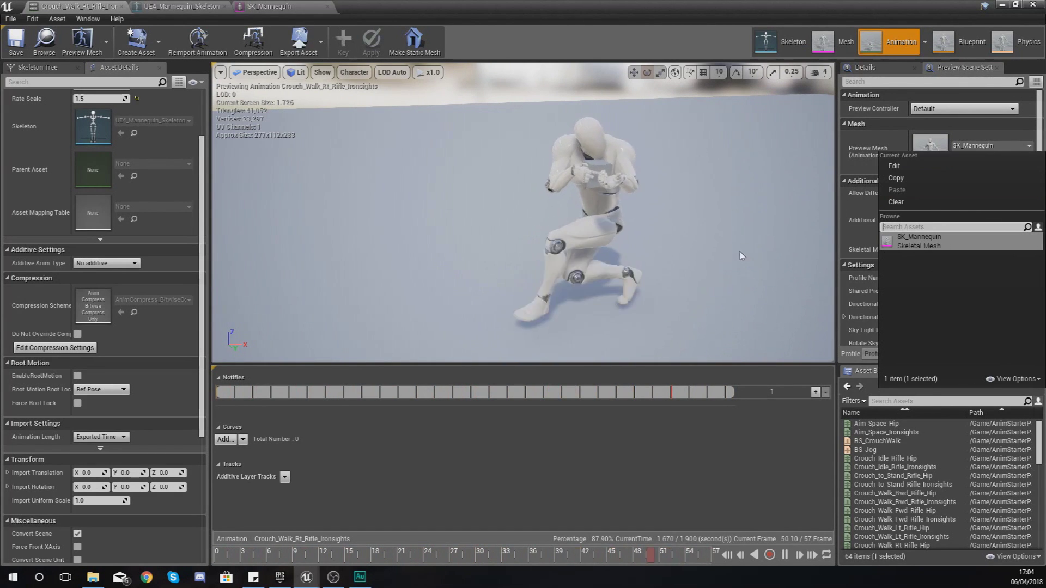
{"action": "left_click", "coordinate": [936, 245]}
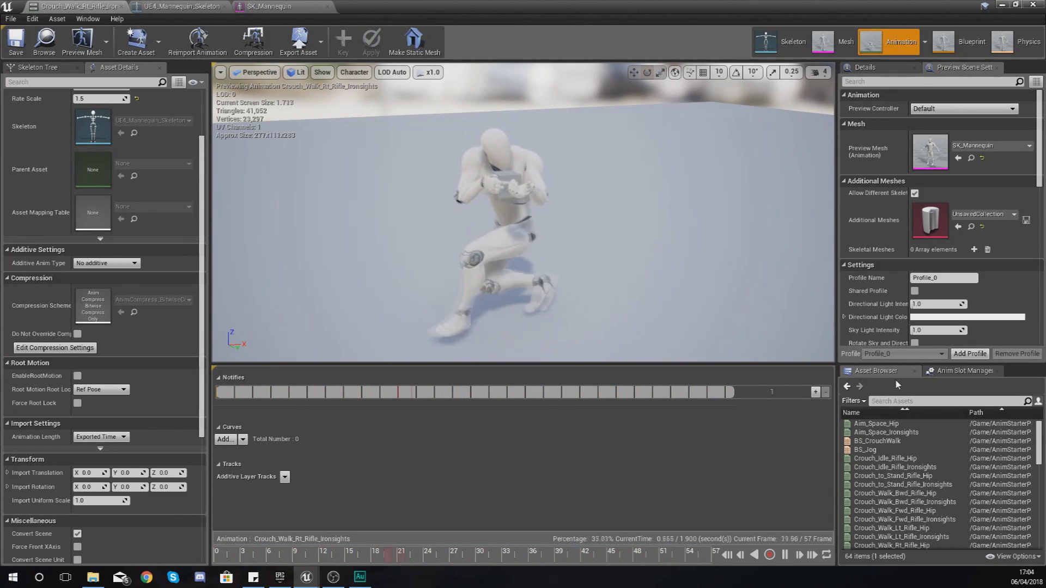
{"action": "mouse_move", "coordinate": [872, 437]}
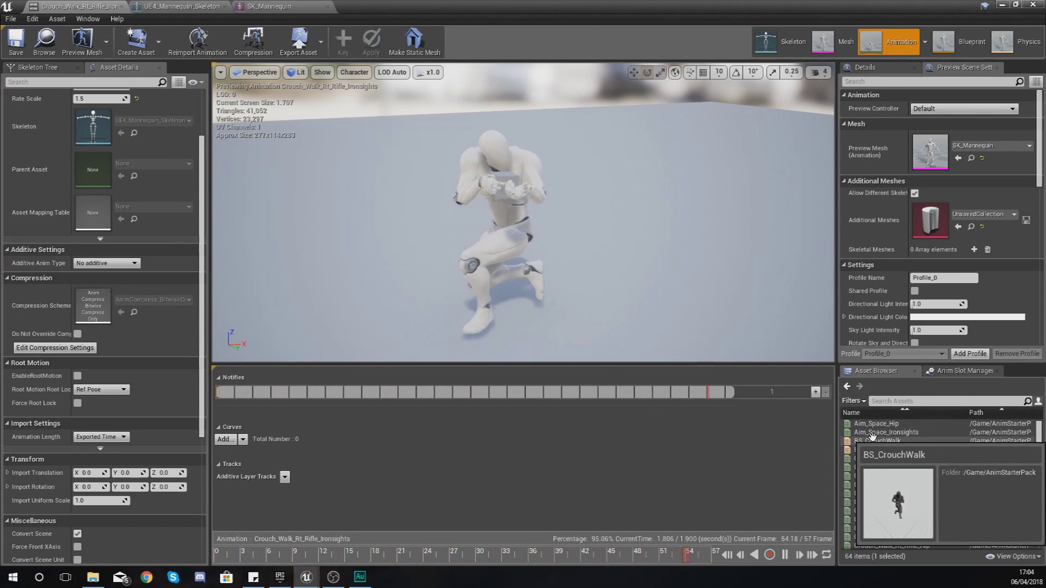
{"action": "mouse_move", "coordinate": [867, 455]}
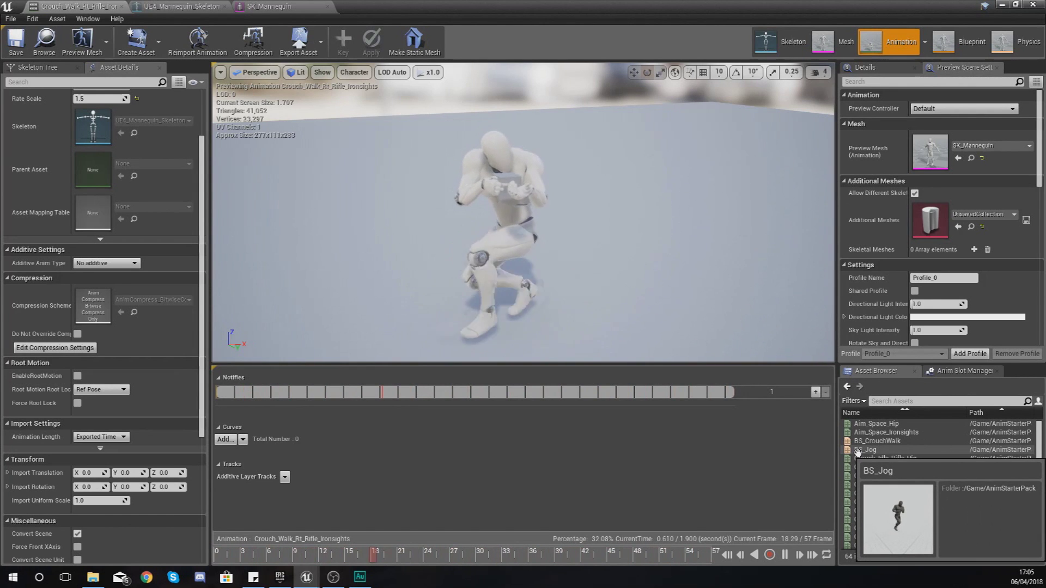
{"action": "double_click", "coordinate": [860, 450]}
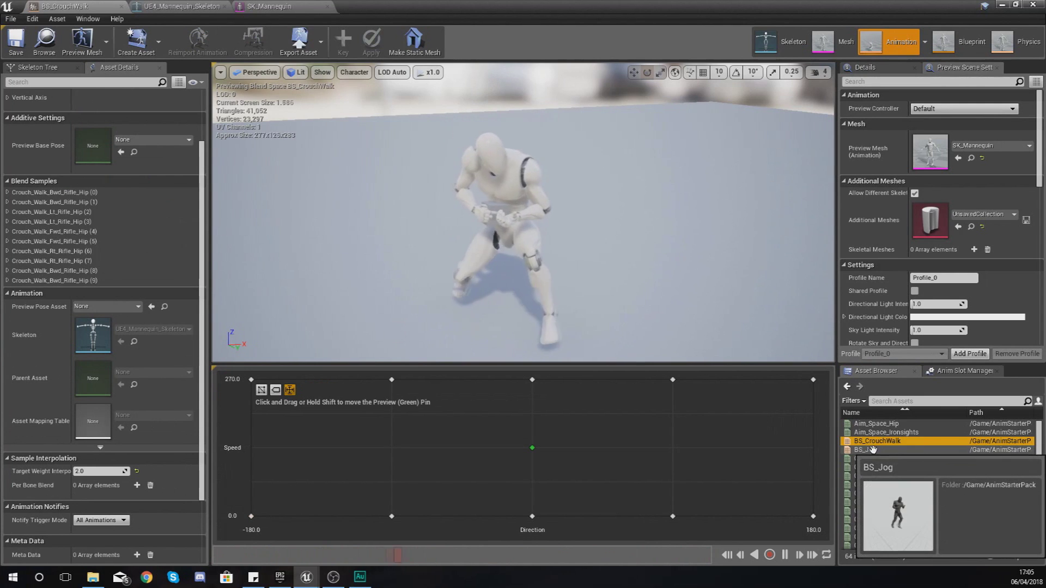
Preview BS_CrouchWalk, then open BS_Jog, orbit the jogging mannequin, and postpone the autosave
{"action": "double_click", "coordinate": [866, 442]}
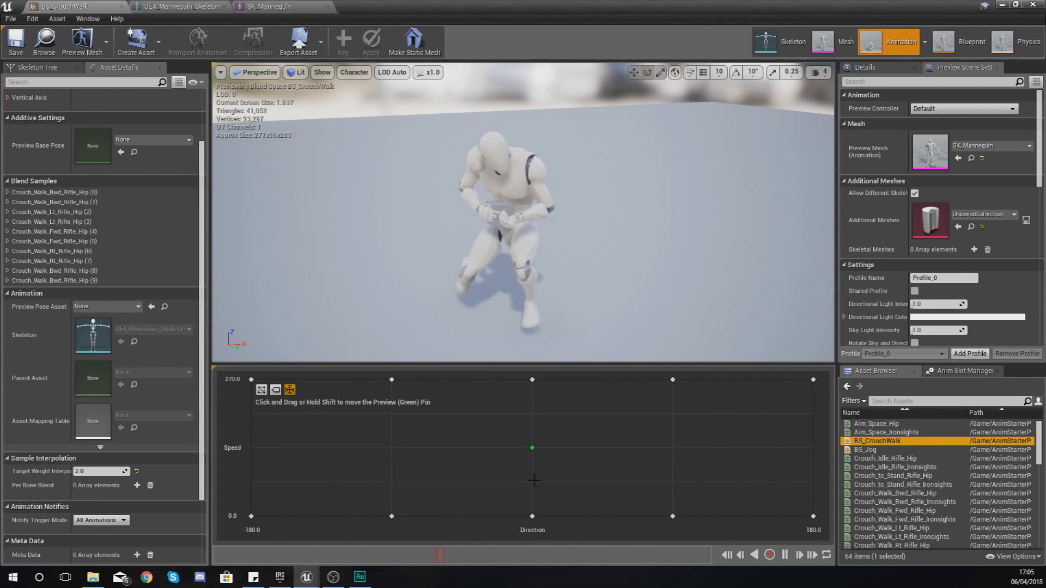
{"action": "left_click", "coordinate": [874, 450]}
{"action": "double_click", "coordinate": [874, 450]}
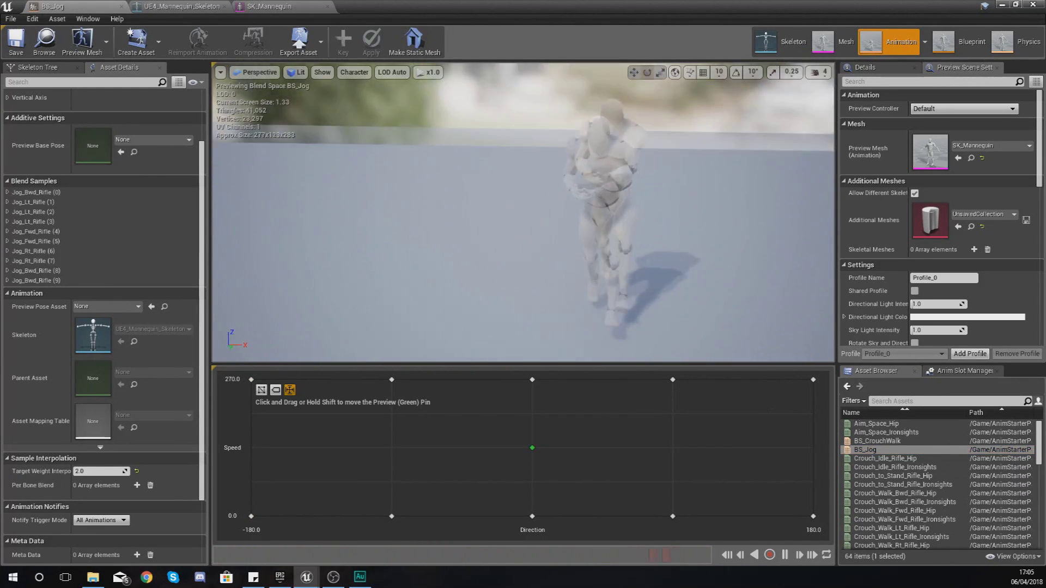
{"action": "left_click_drag", "start_coordinate": [447, 274], "coordinate": [447, 274]}
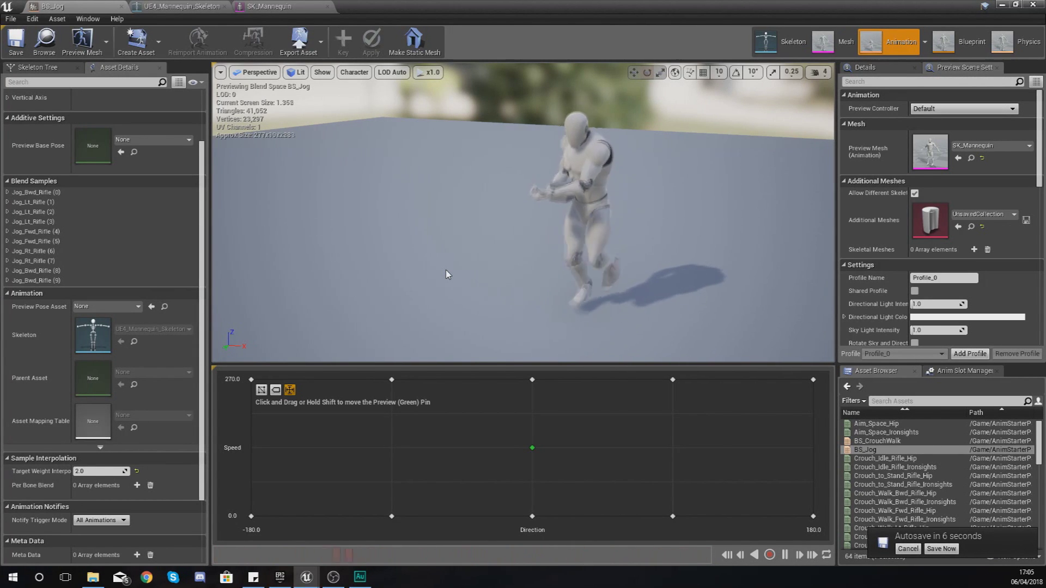
{"action": "left_click", "coordinate": [907, 548]}
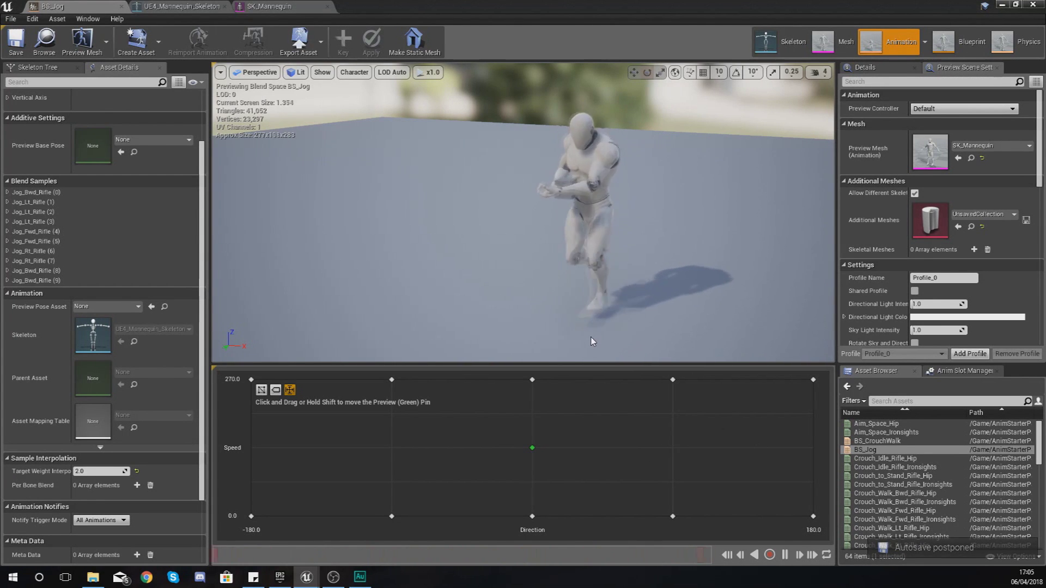